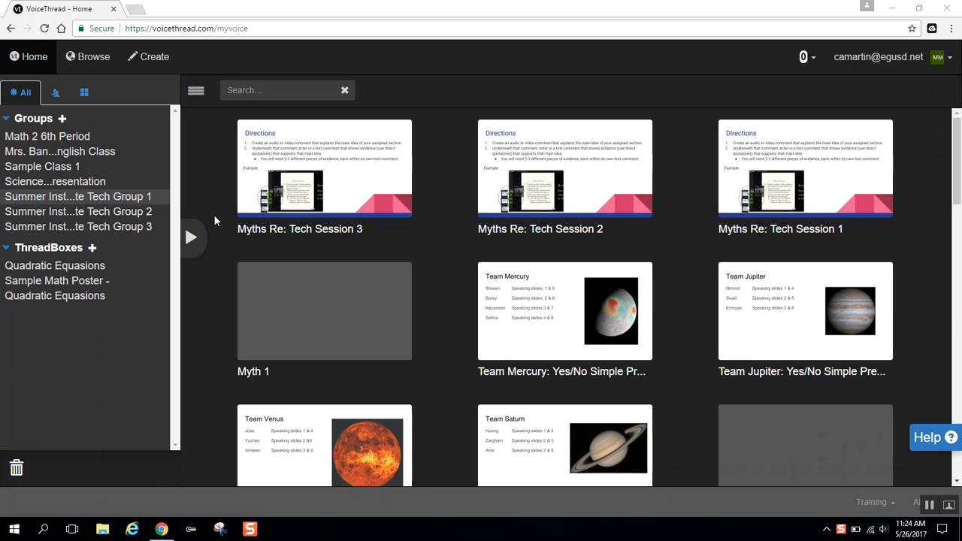
# Step: Start creating a new VoiceThread and open Google Drive as the media source
pyautogui.click(152, 61)
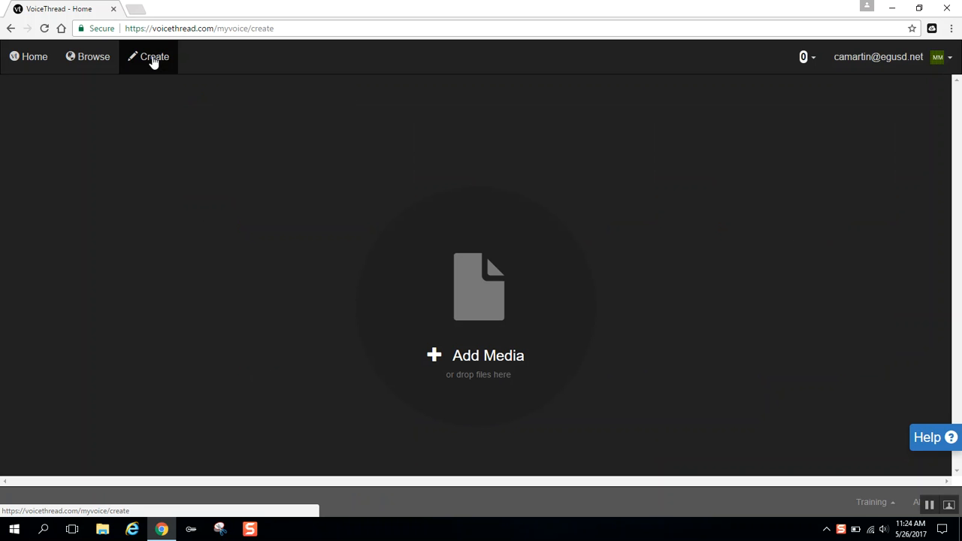
pyautogui.click(468, 319)
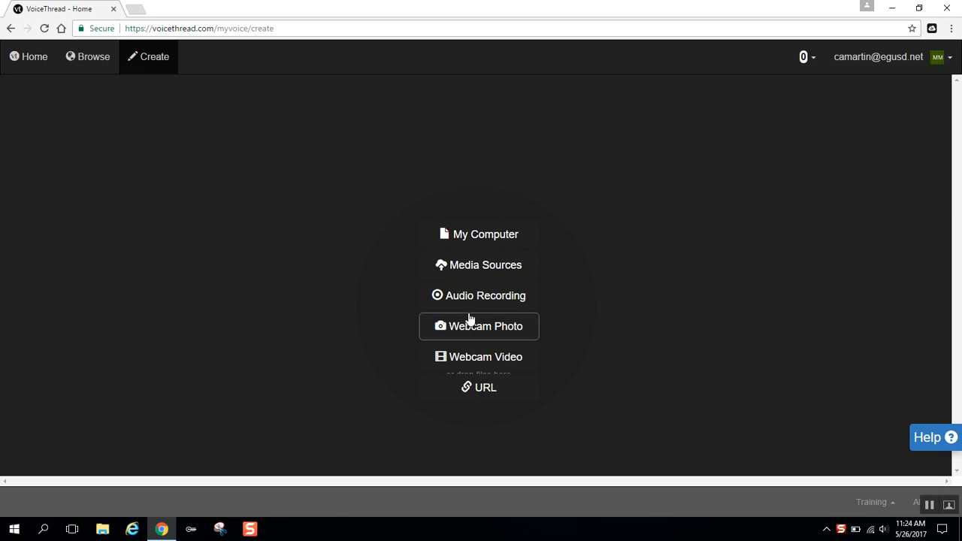
pyautogui.click(489, 235)
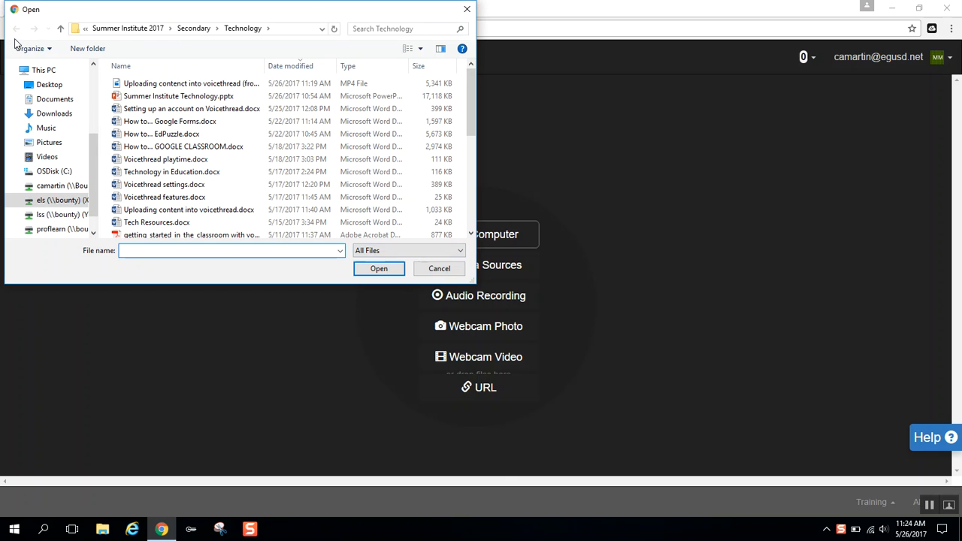
pyautogui.click(439, 269)
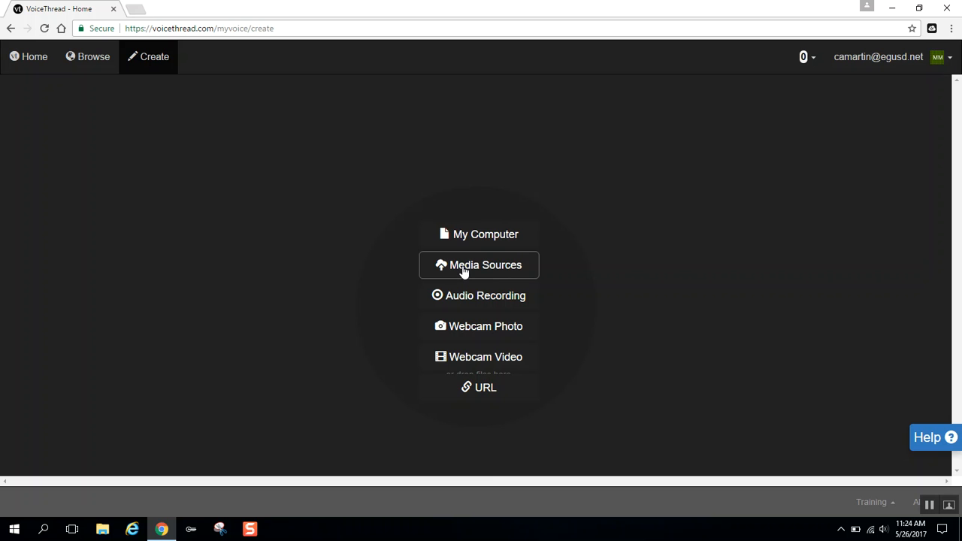
pyautogui.click(463, 270)
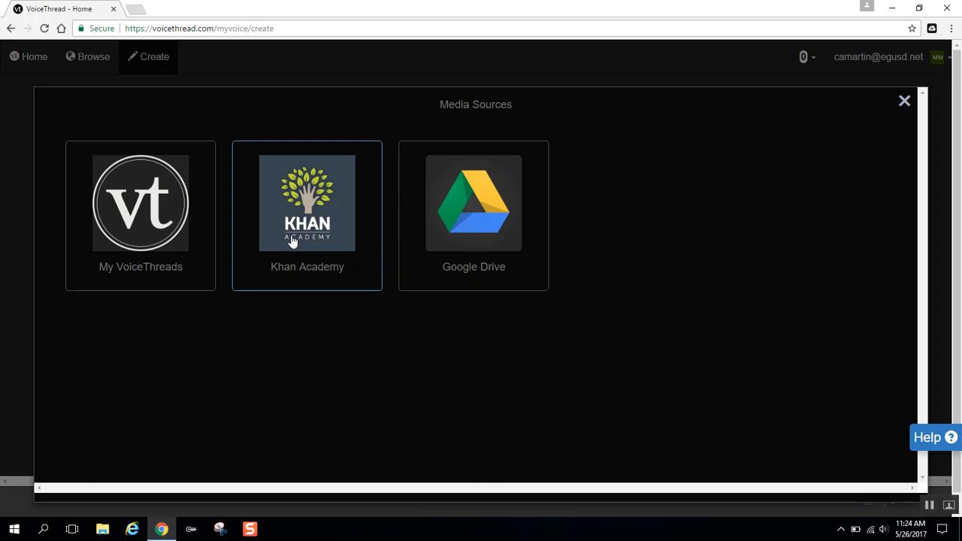
pyautogui.click(473, 215)
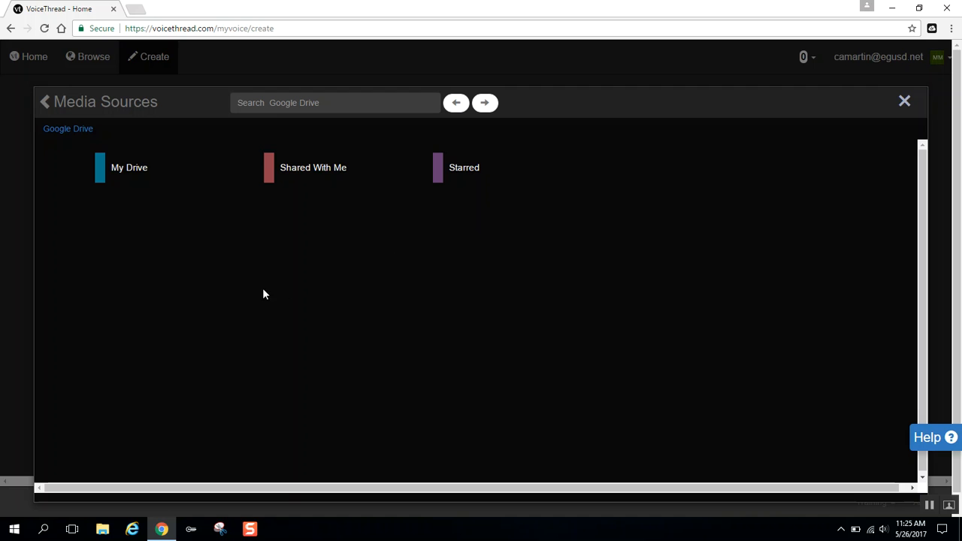
# Step: Browse My Drive in Google Drive and open the Summer Institute folder
pyautogui.click(440, 173)
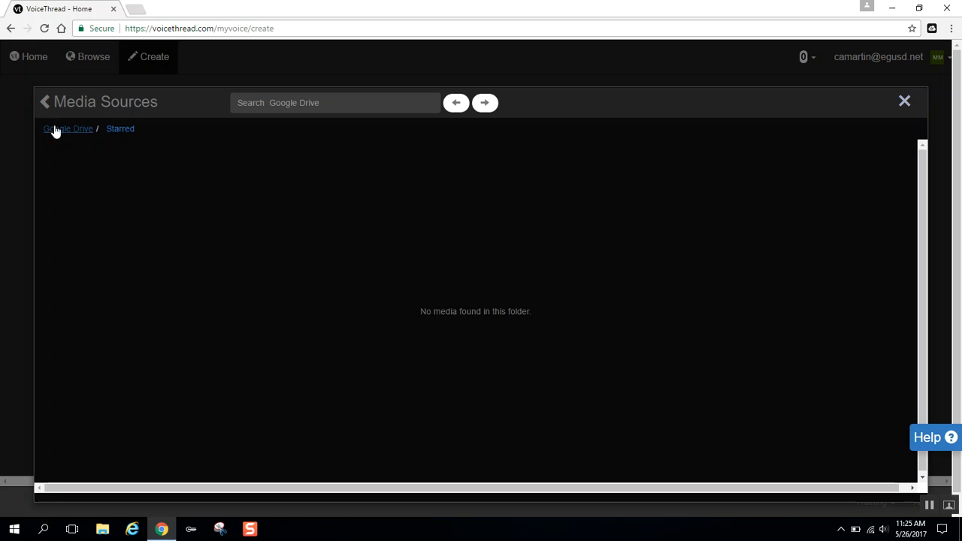
pyautogui.click(80, 130)
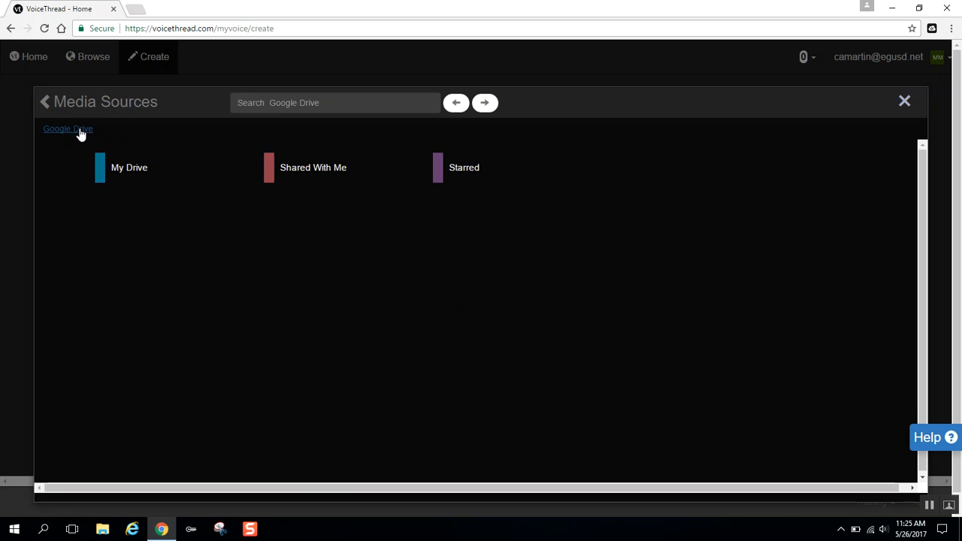
pyautogui.click(120, 174)
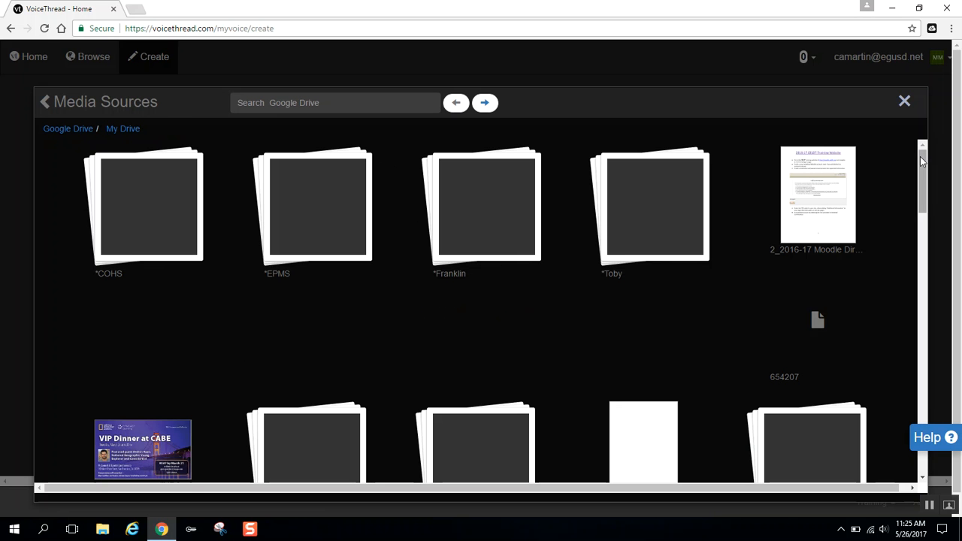
pyautogui.moveTo(919, 174)
pyautogui.mouseDown()
pyautogui.moveTo(920, 412)
pyautogui.moveTo(908, 255)
pyautogui.moveTo(920, 398)
pyautogui.moveTo(920, 147)
pyautogui.mouseUp()
pyautogui.click(485, 103)
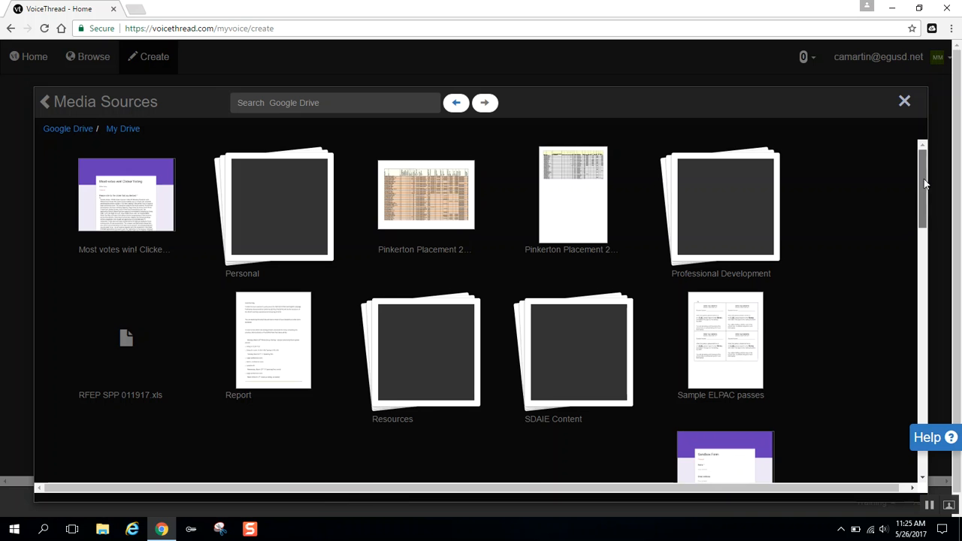
pyautogui.scroll(-3, 920, 218)
pyautogui.scroll(-4, 922, 248)
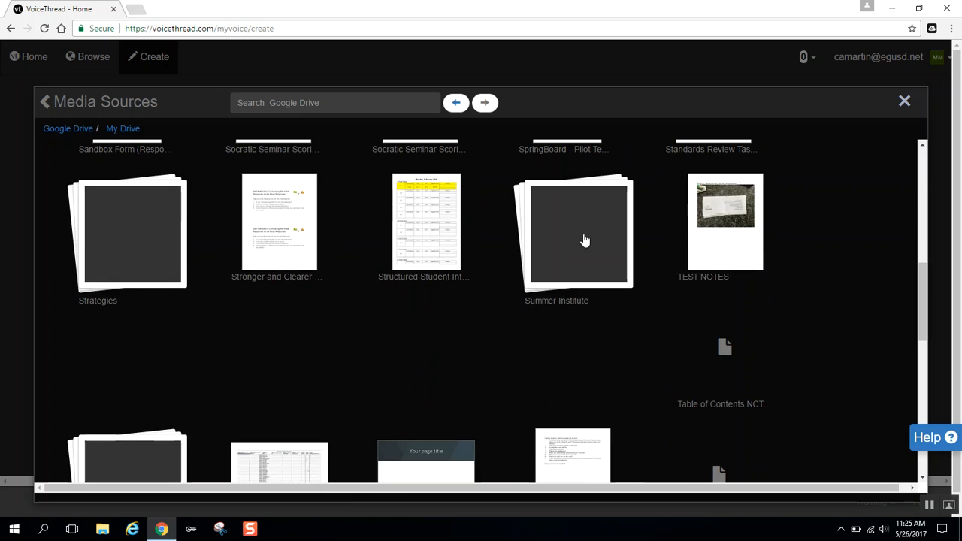
pyautogui.click(575, 230)
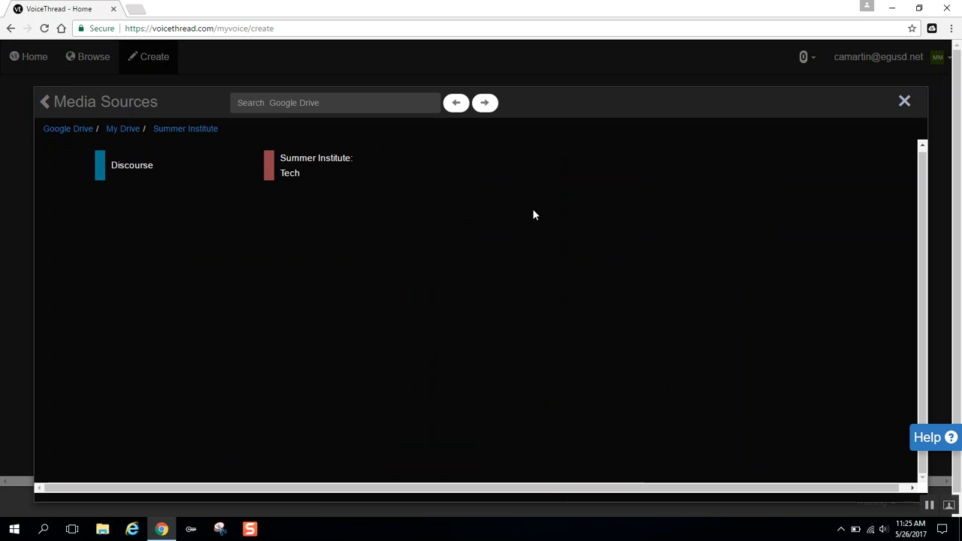
# Step: Import the "Myths re: Tech" presentation from the Summer Institute: Tech subfolder
pyautogui.click(272, 180)
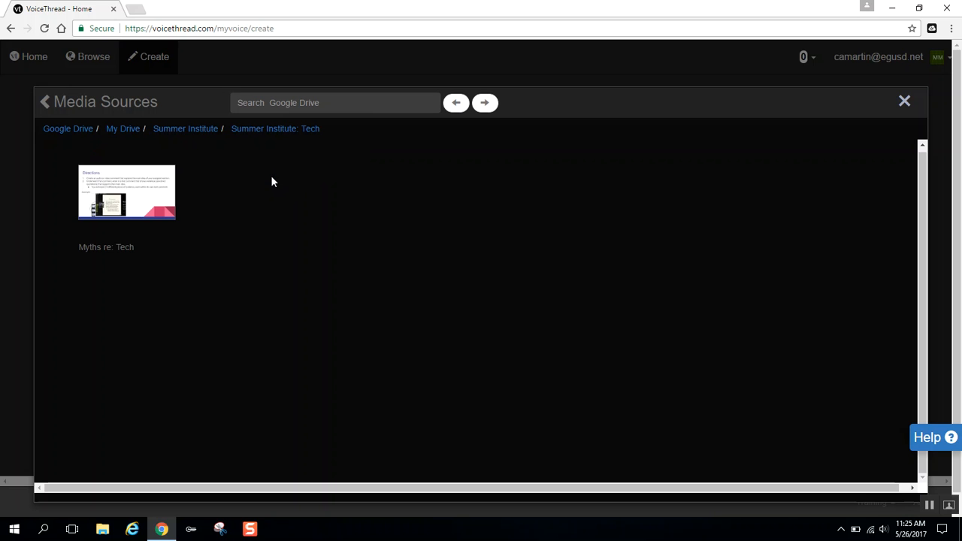
pyautogui.click(122, 207)
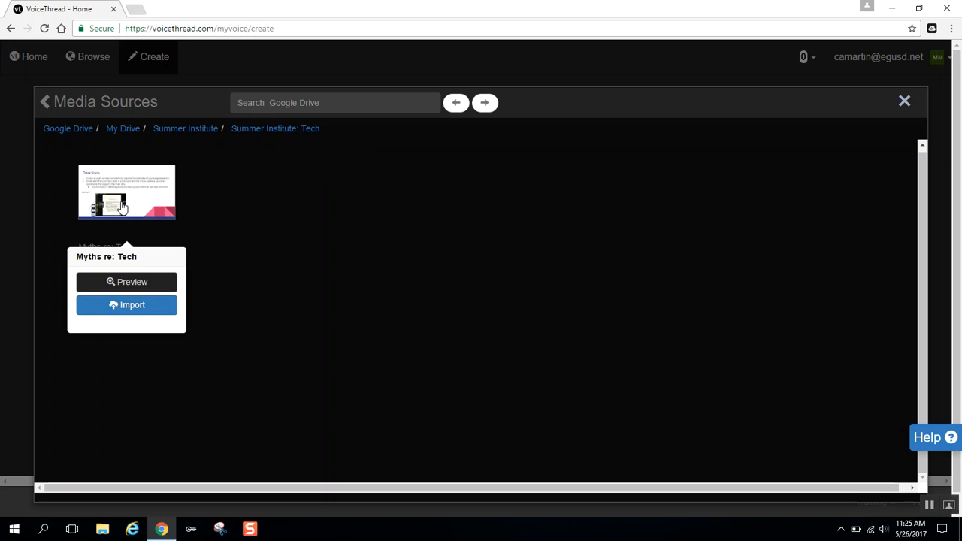
pyautogui.click(127, 307)
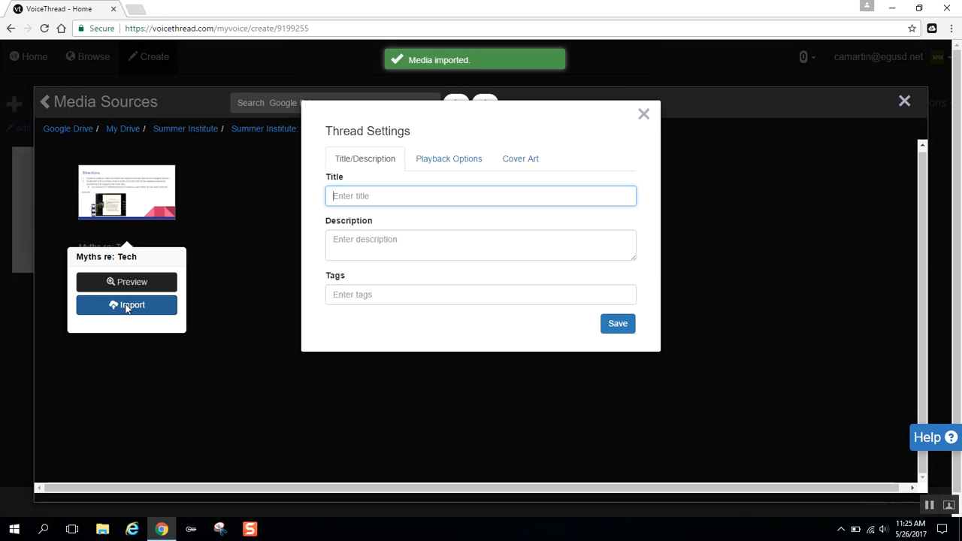
# Step: Title the thread "Sample Google Drive Upload" and enter "Demo Video" as its description
pyautogui.write('Samp')
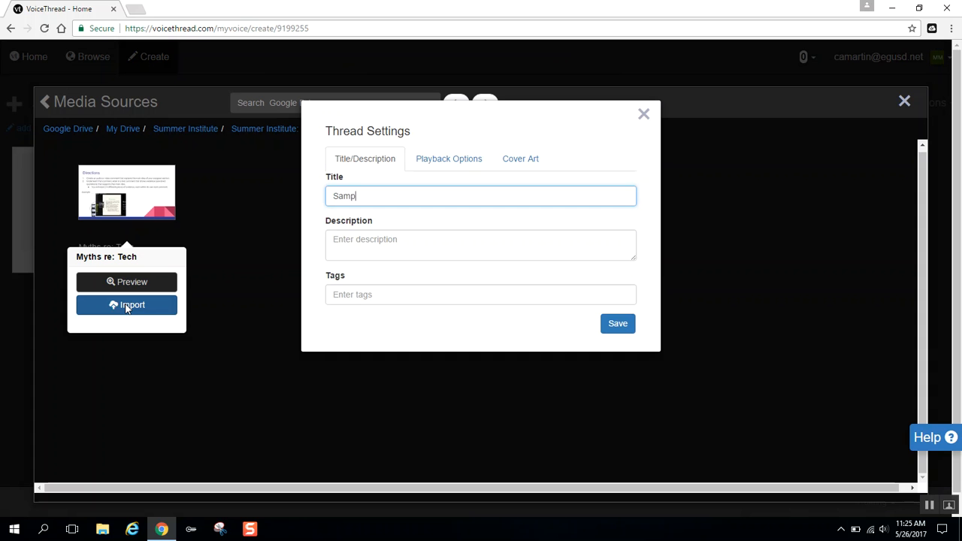
pyautogui.write('le Google Drive Upload')
pyautogui.press('Tab')
pyautogui.write('Demo ')
pyautogui.write('Video')
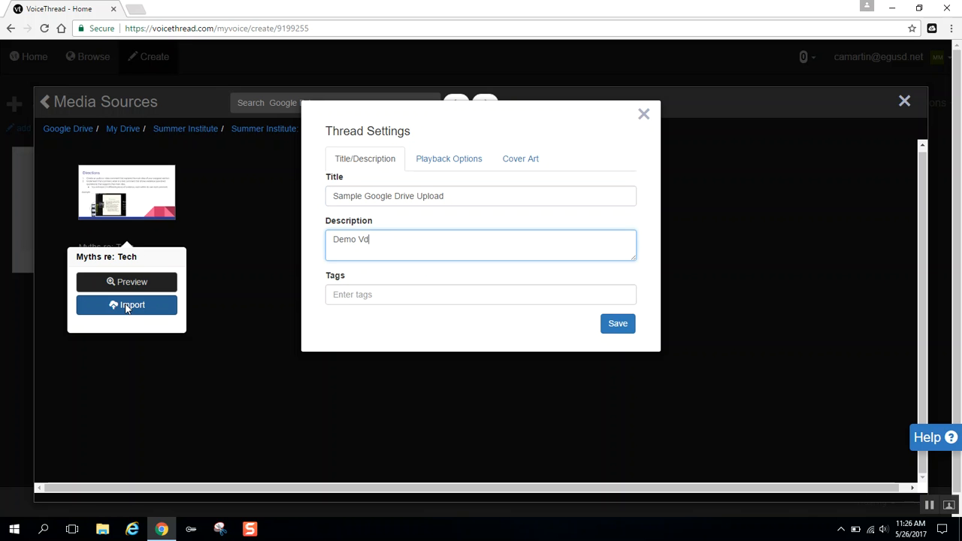
# Step: Enter "Summer Institute Tech" as the thread's tags
pyautogui.click(343, 294)
pyautogui.write('Sum')
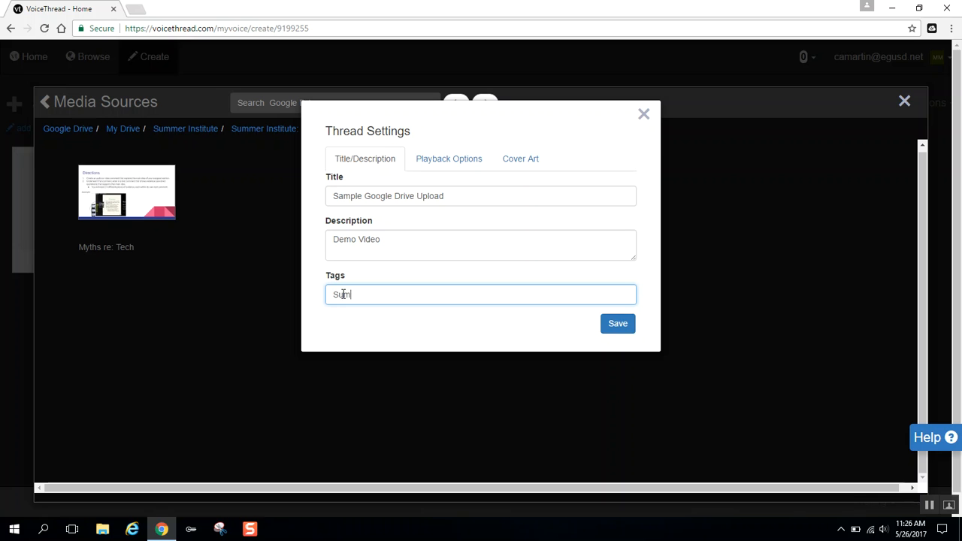
pyautogui.write('mer Institute Tech')
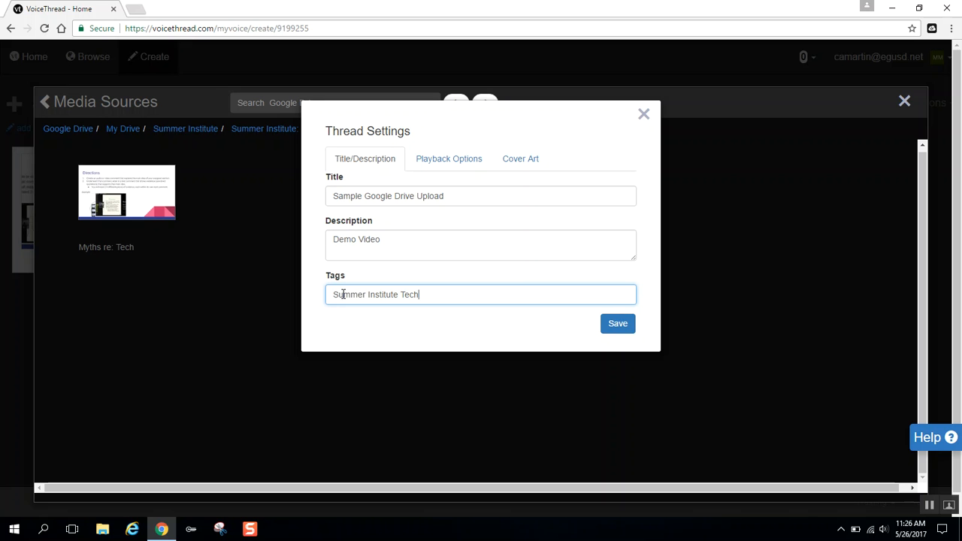
pyautogui.hotkey('shift', 'Tab')
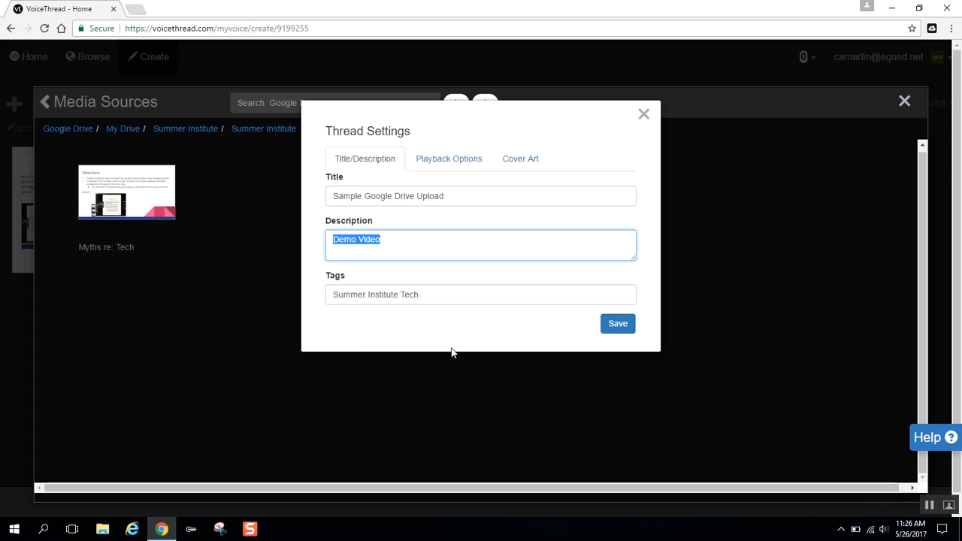
# Step: Turn off comment moderation in the thread's playback options, save the settings and close the media sources
pyautogui.click(436, 156)
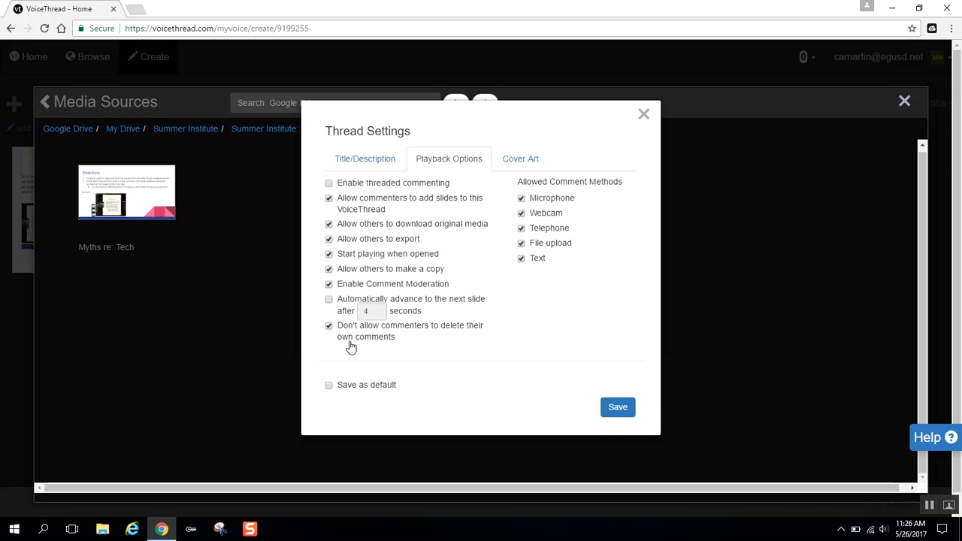
pyautogui.click(329, 284)
pyautogui.click(519, 158)
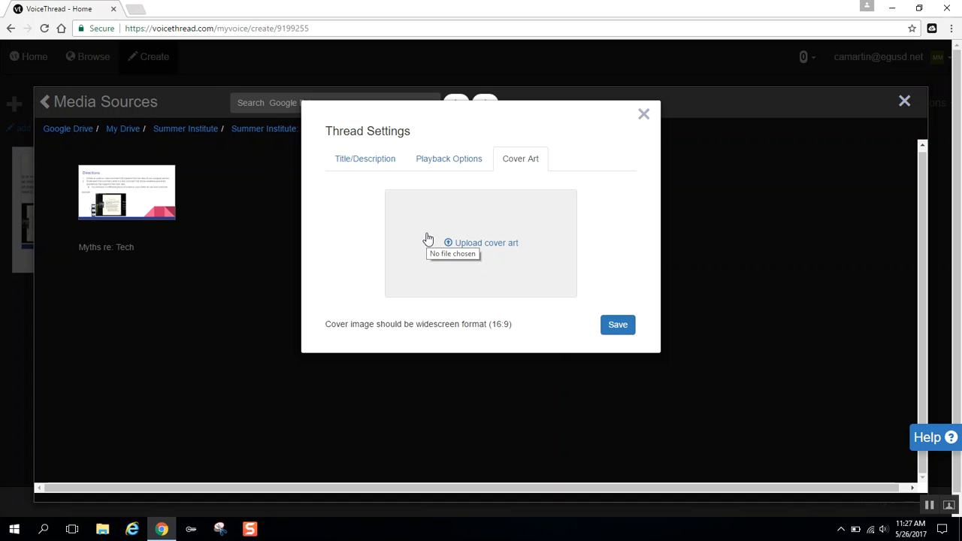
pyautogui.click(612, 325)
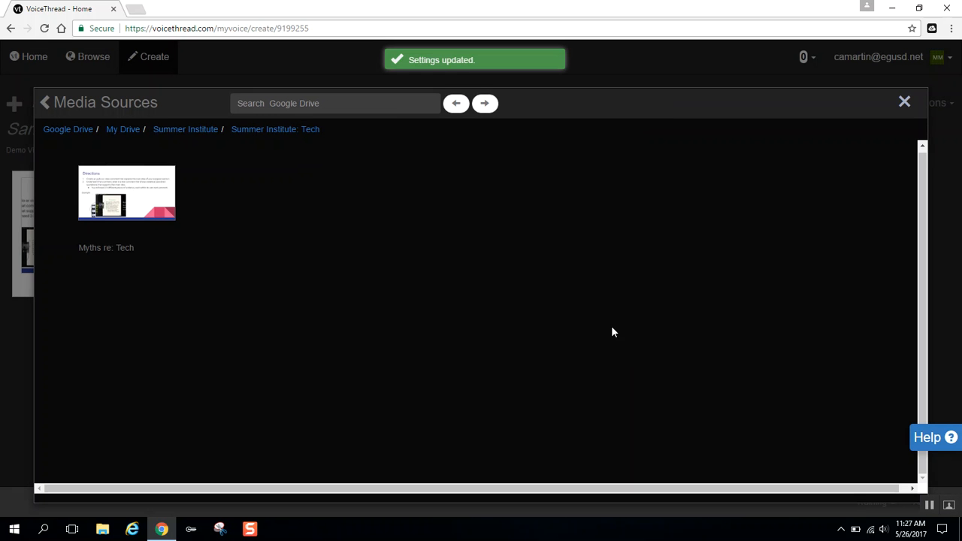
pyautogui.click(904, 104)
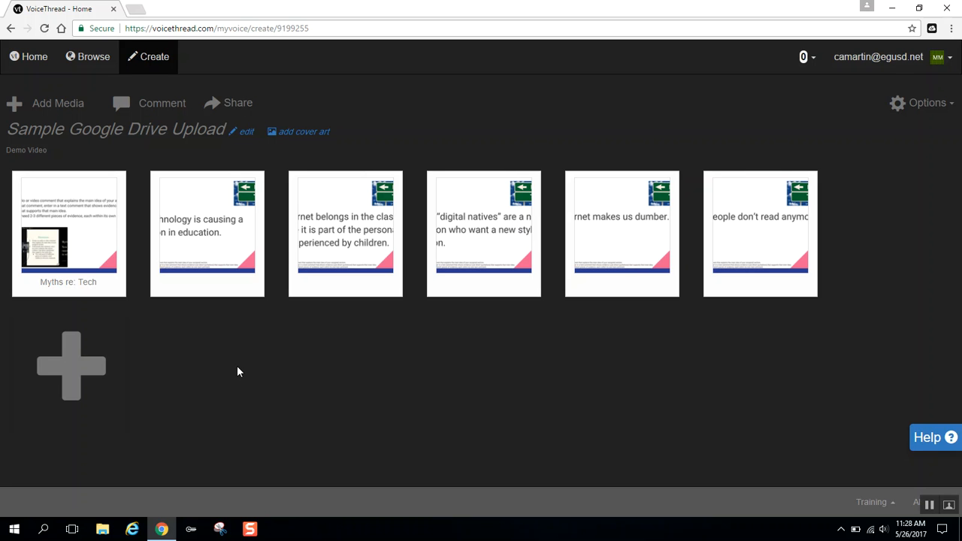
# Step: Share the thread securely with Summer Institute Tech Group 1, with View and Comment permissions
pyautogui.click(231, 107)
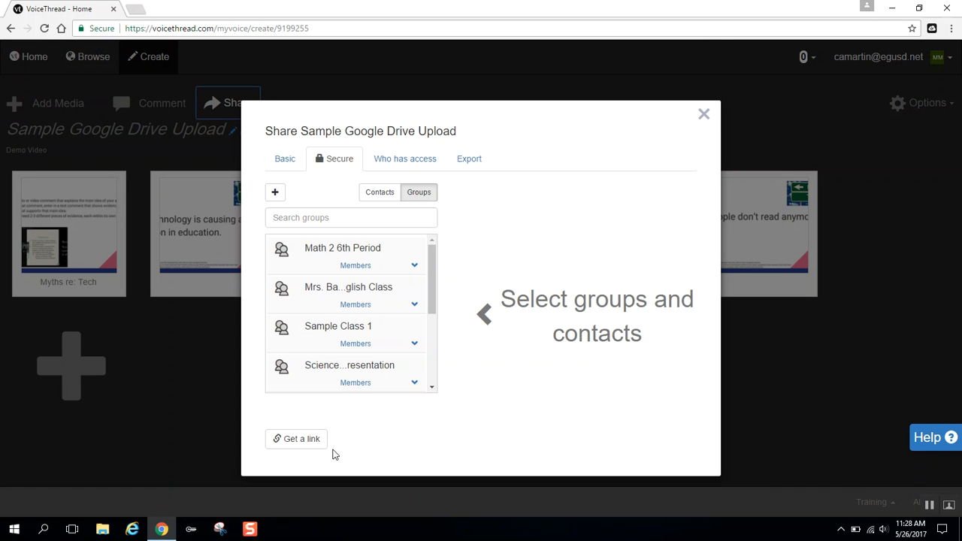
pyautogui.moveTo(431, 272); pyautogui.dragTo(432, 330)
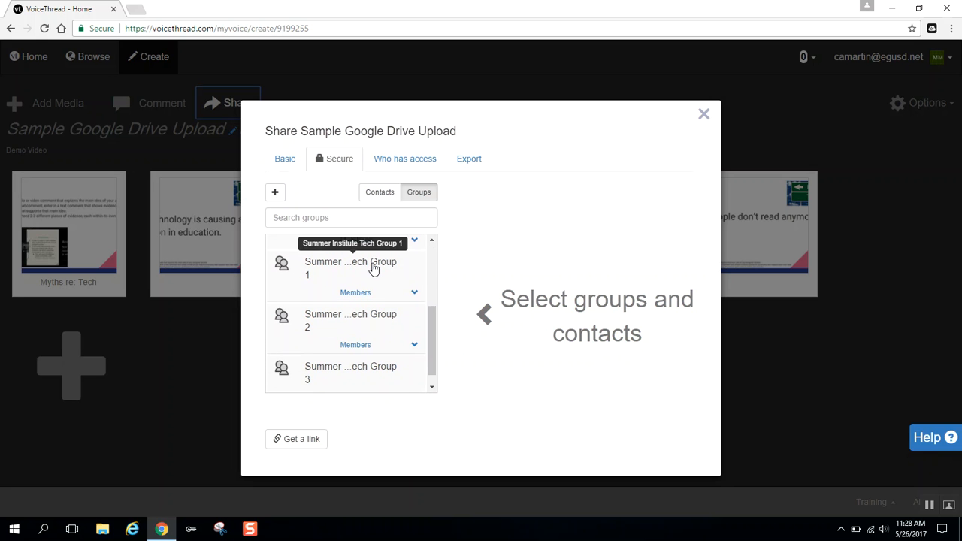
pyautogui.click(374, 269)
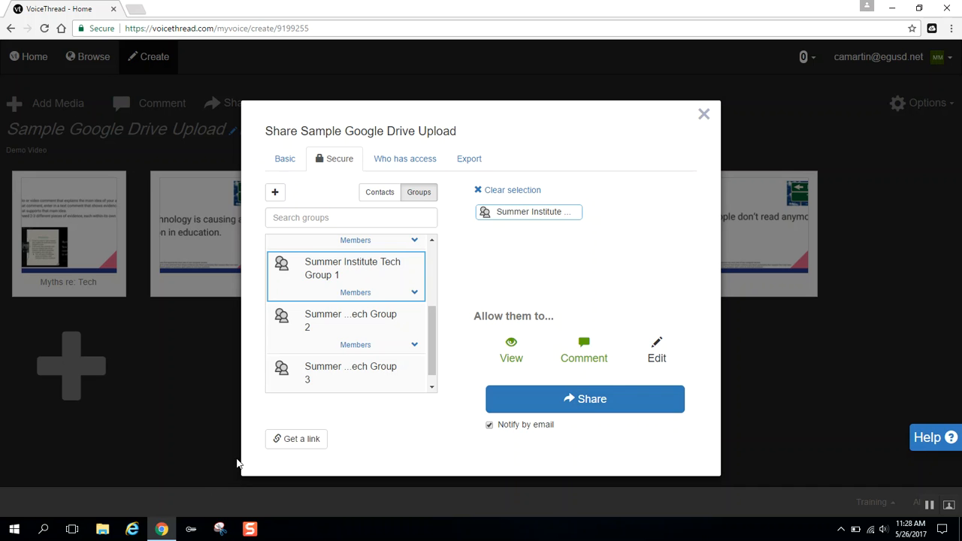
pyautogui.click(570, 400)
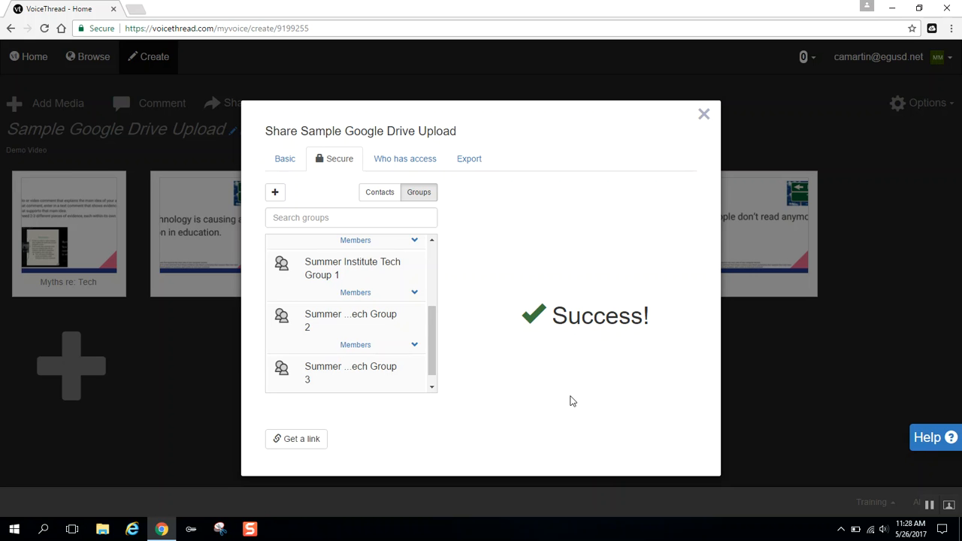
pyautogui.click(703, 115)
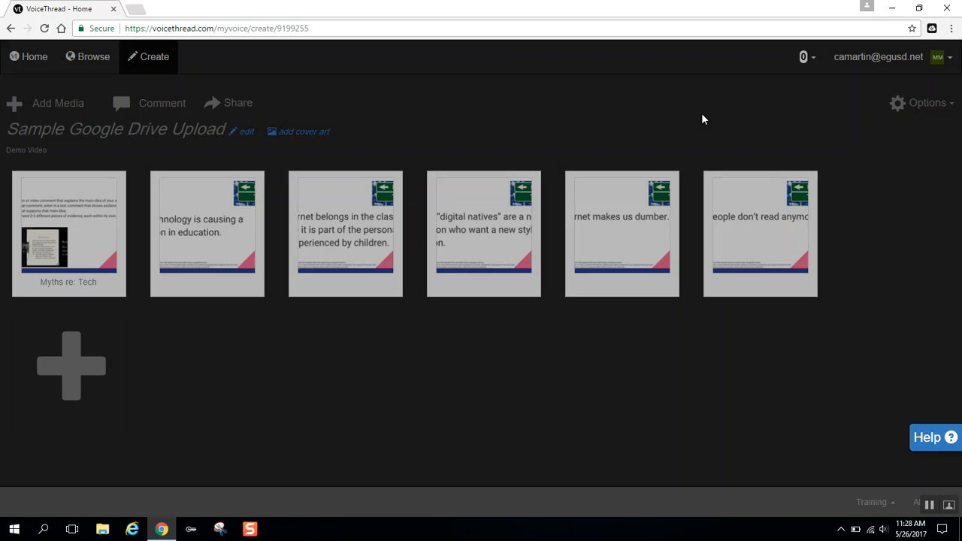
# Step: Return to the home page and check Summer Institute Tech Group 1 for the shared thread
pyautogui.click(33, 60)
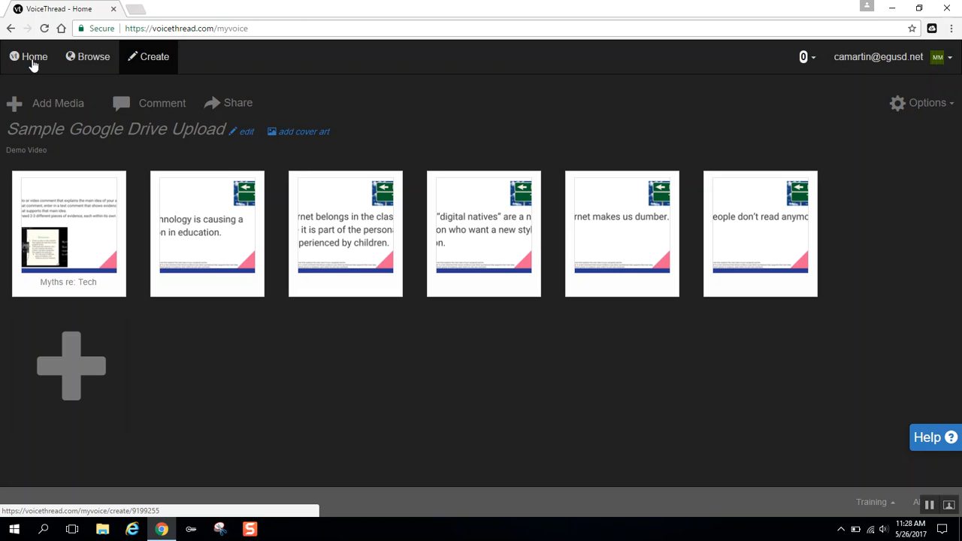
pyautogui.click(106, 199)
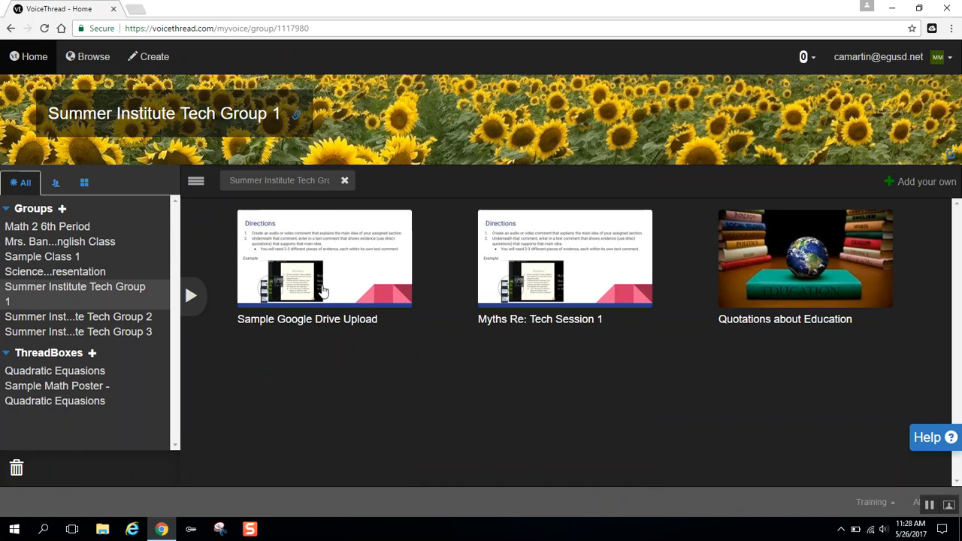
pyautogui.moveTo(250, 298)
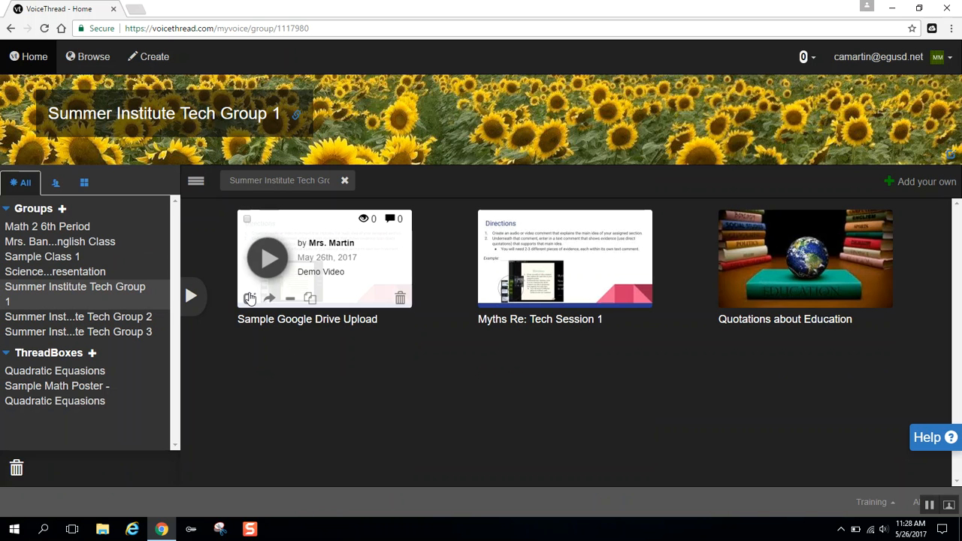